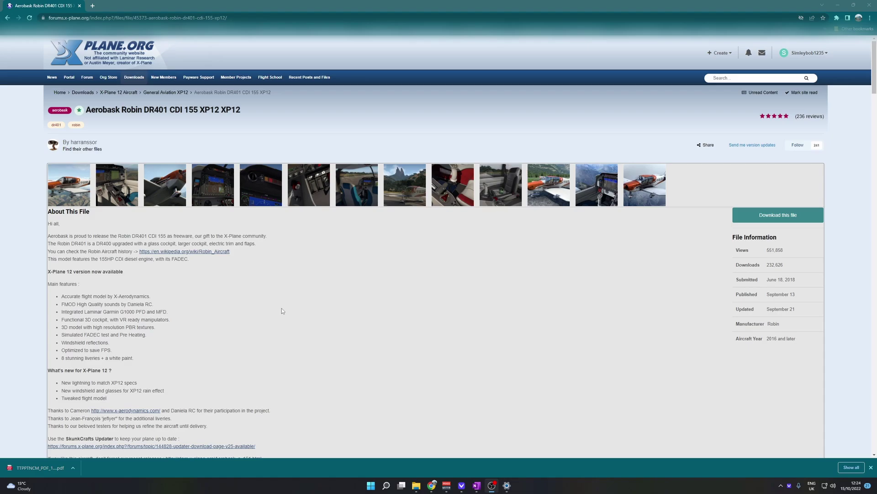
- Close the X-Plane.org store tab and review the Robin DR401 page's X-Plane 12 note
left_click(281, 308)
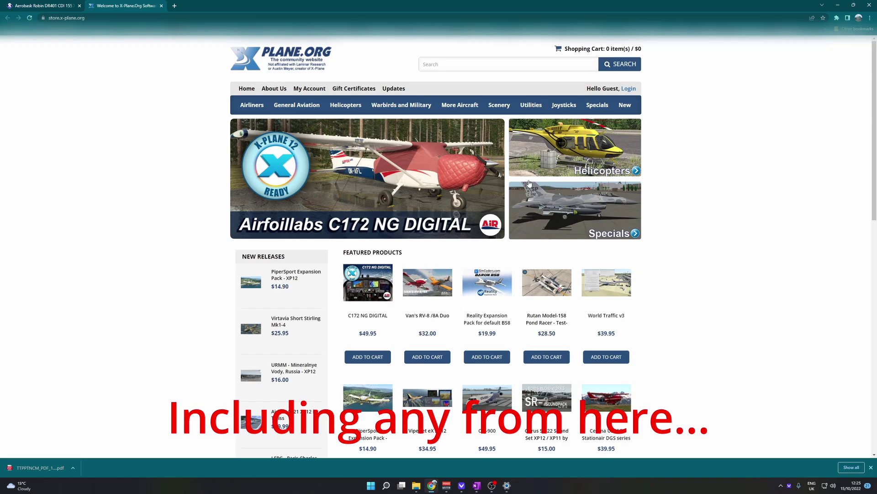
scroll(529, 183, "down", 10)
scroll(405, 125, "up", 10)
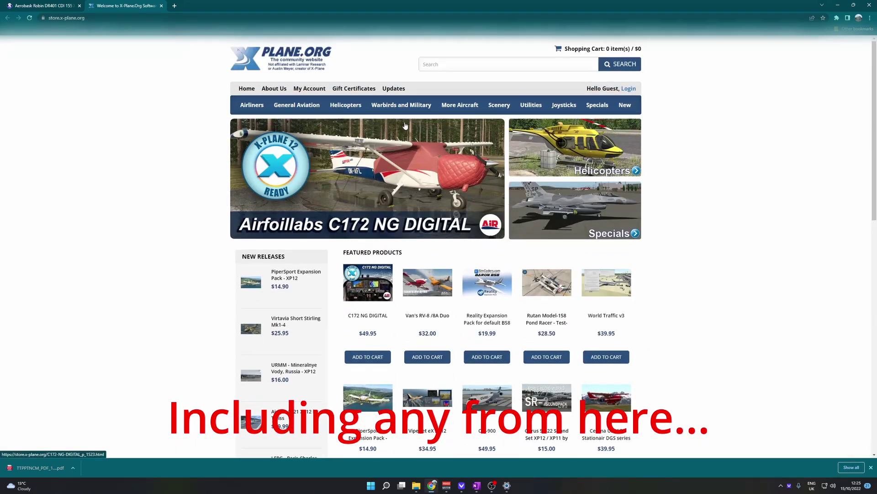
left_click(161, 5)
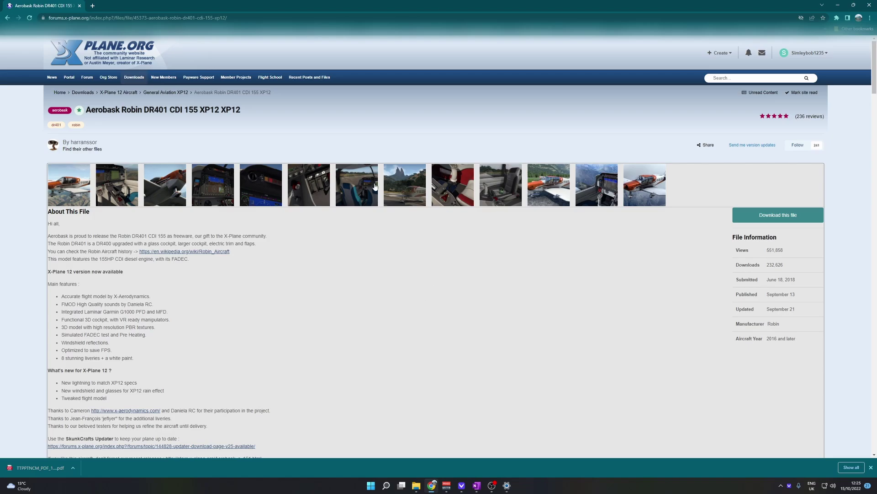
scroll(163, 111, "down", 2)
scroll(162, 111, "up", 2)
left_click_drag(128, 273, 49, 273)
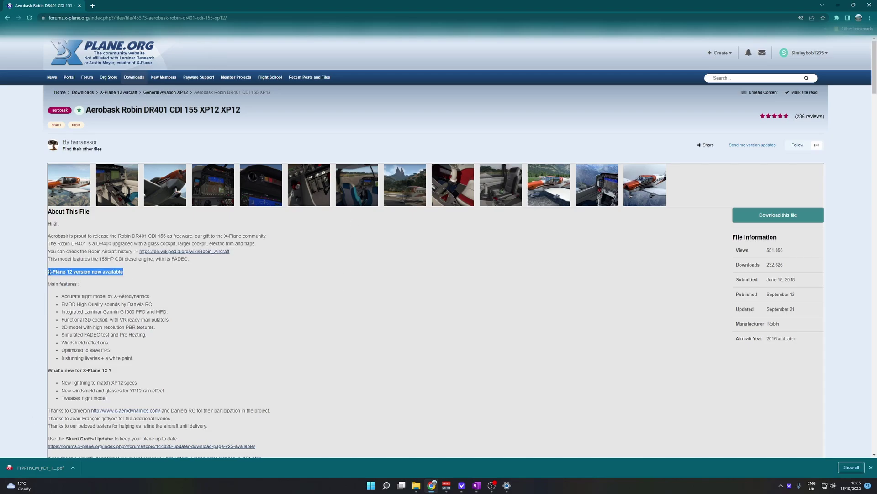
left_click(375, 315)
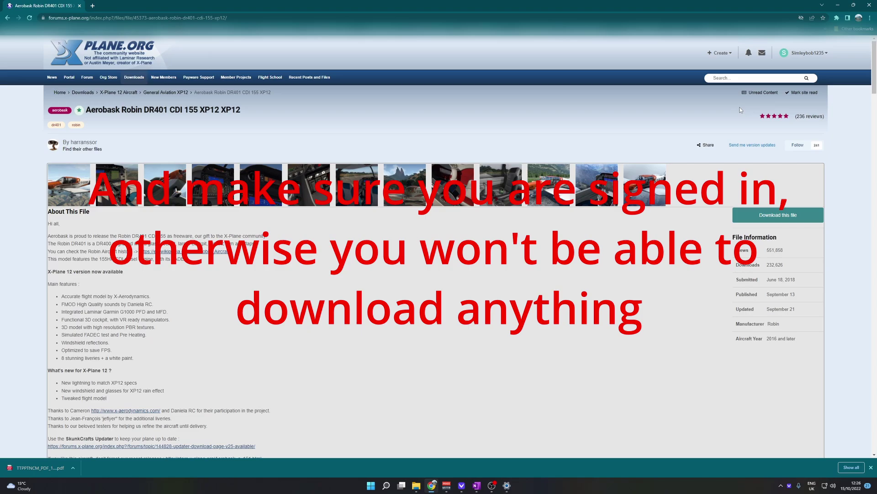
- From the downloadable files list, download Aerobask_Robin_DR401_XP12.zip
left_click(795, 215)
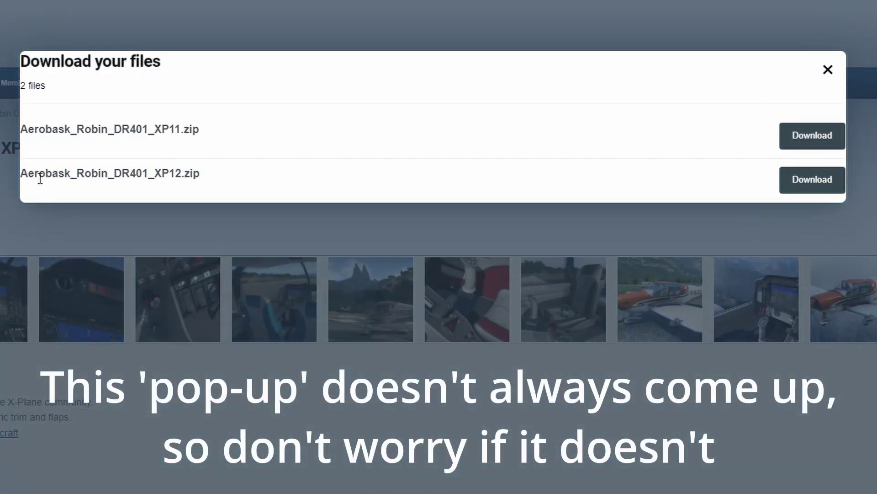
left_click_drag(20, 173, 239, 193)
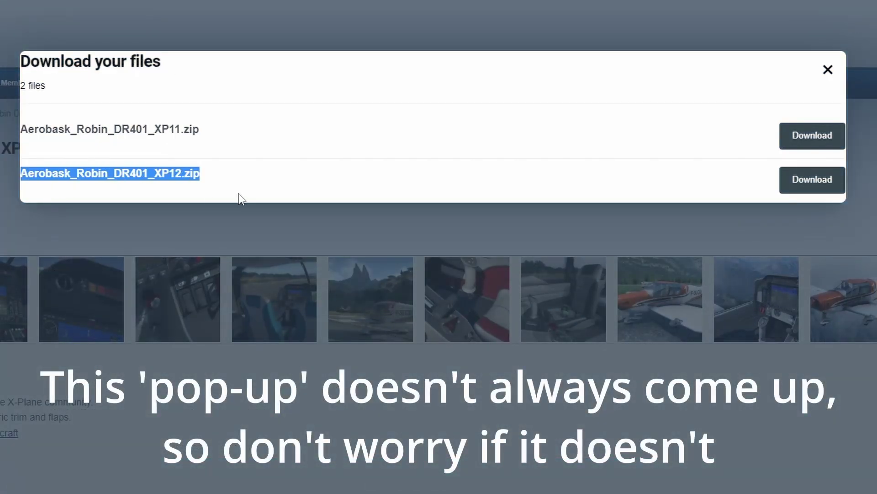
left_click(200, 185)
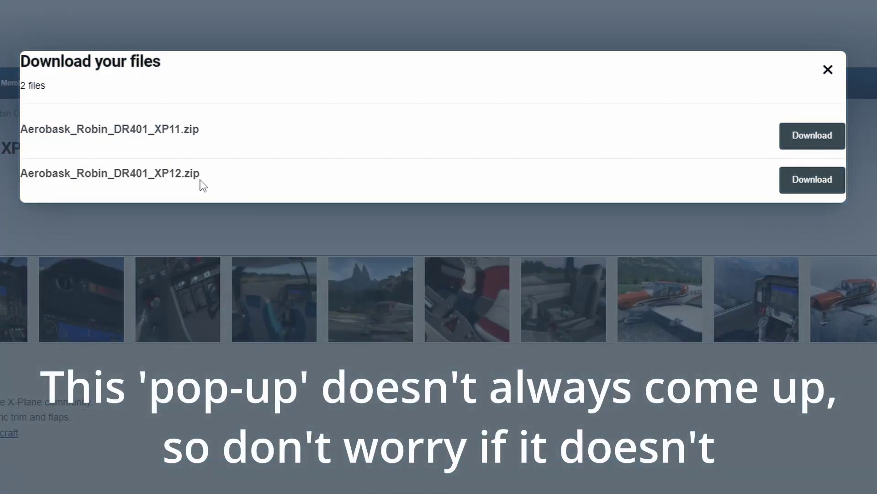
left_click_drag(201, 173, 20, 175)
left_click(187, 175)
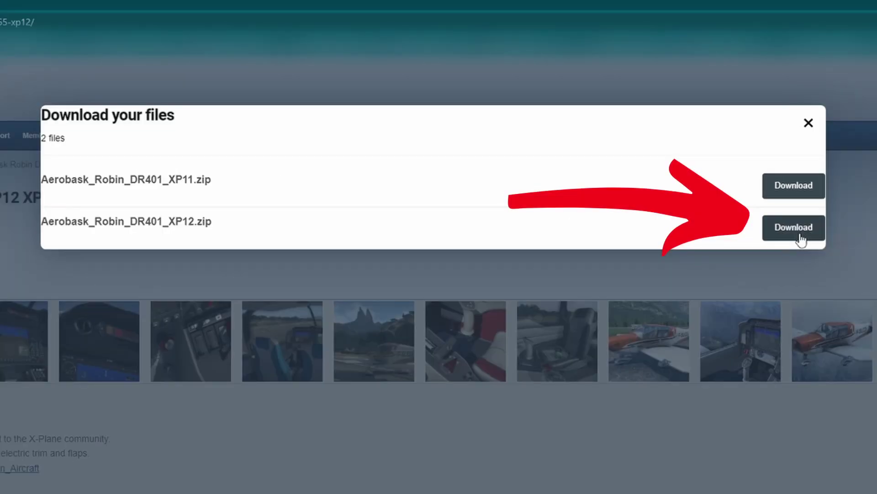
left_click(794, 228)
- Save Aerobask_Robin_DR401_XP12.zip into the Downloads folder
double_click(208, 62)
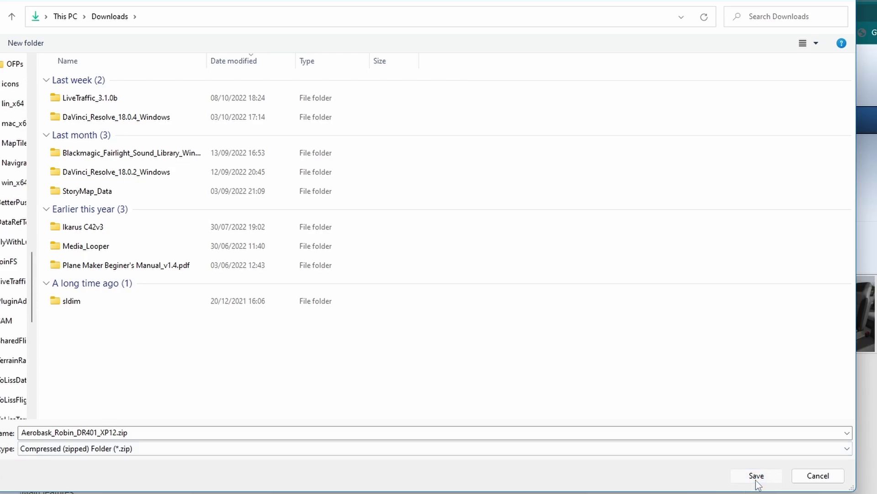
left_click(755, 476)
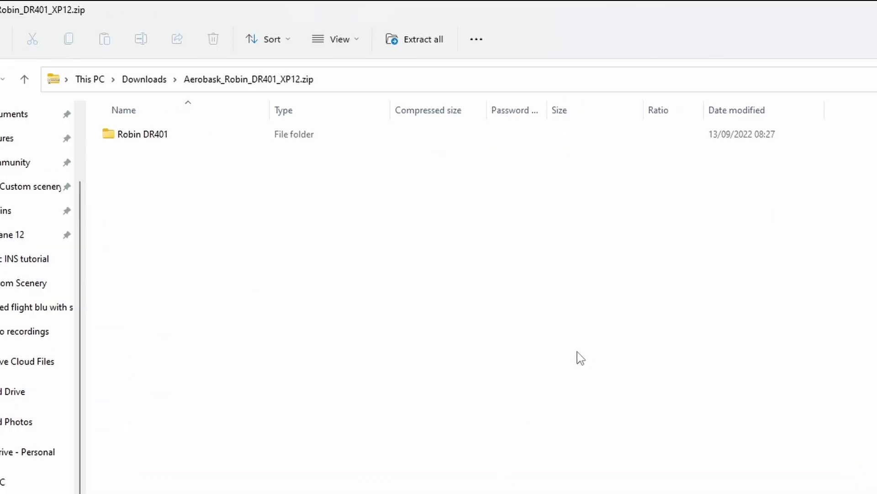
- Extract the zip into Downloads using the default destination
left_click(418, 40)
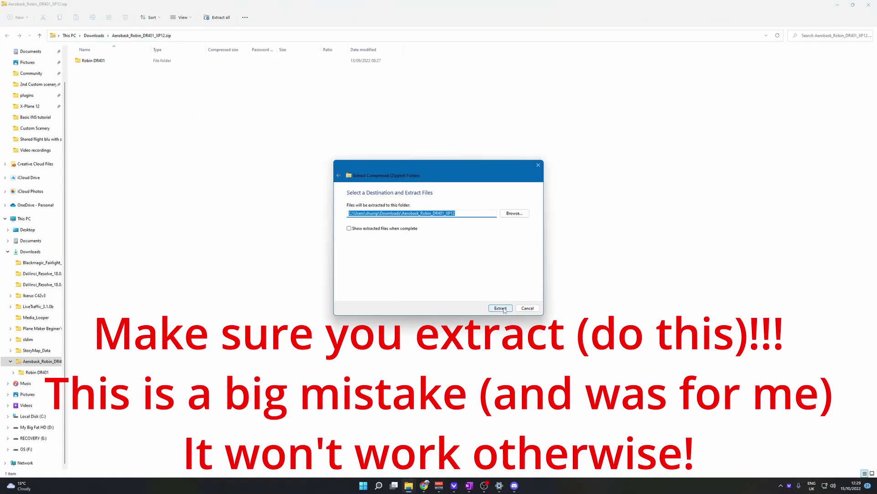
left_click(500, 307)
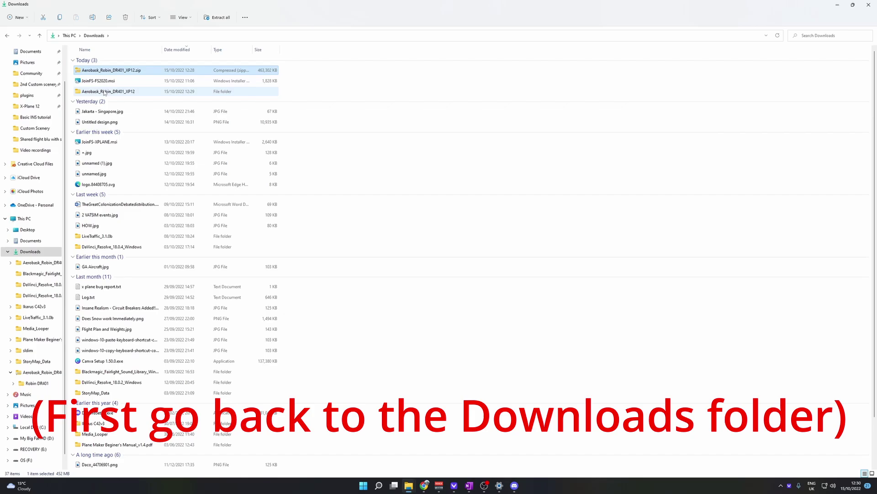
- Browse into Aerobask_Robin_DR401_XP12 and its Robin DR401 folder, then back to Downloads
double_click(103, 92)
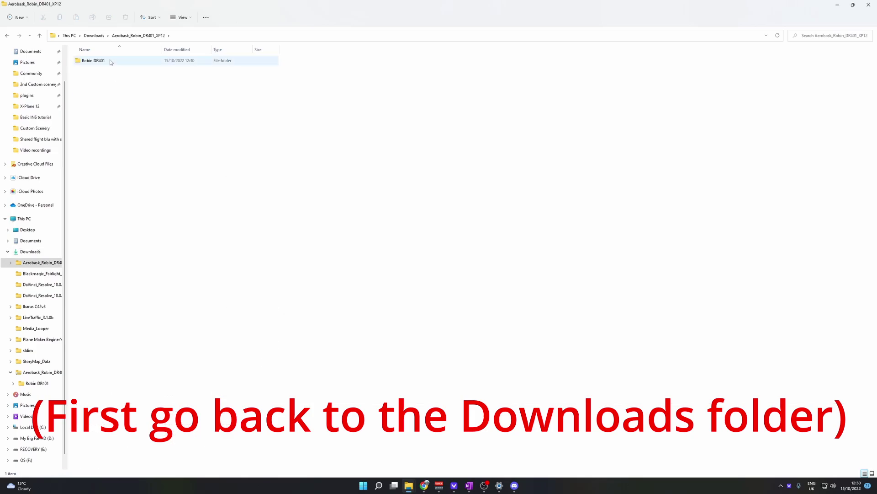
double_click(110, 60)
left_click(8, 35)
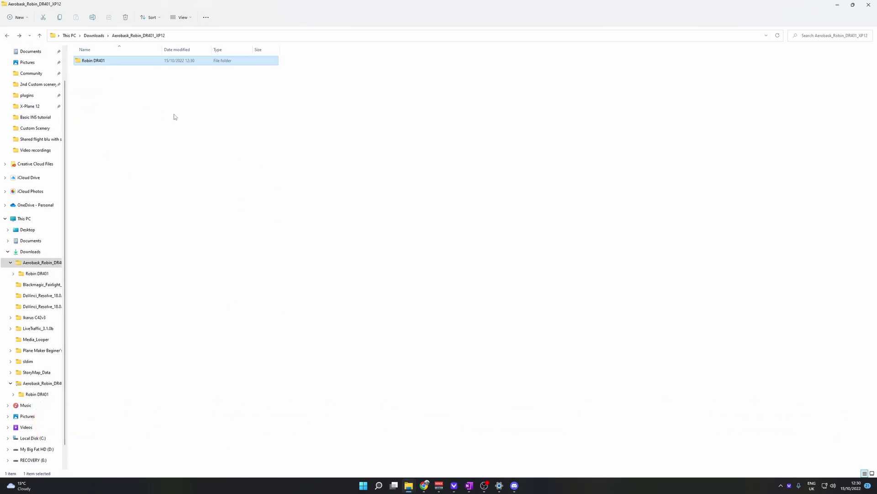
left_click(7, 35)
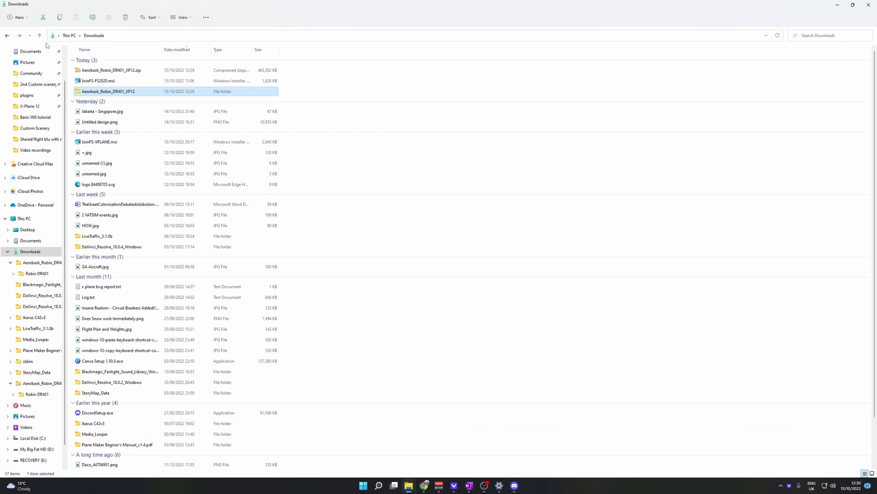
left_click(485, 101)
left_click(408, 81)
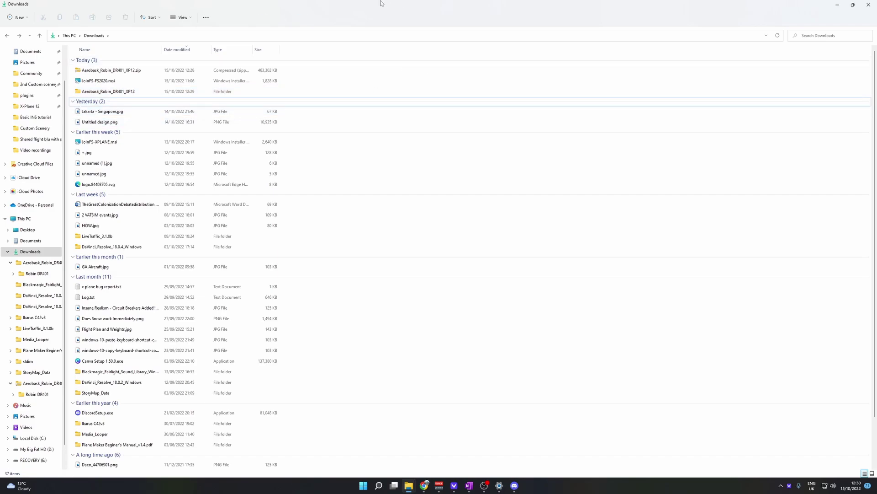
- Reopen Aerobask_Robin_DR401_XP12 and select its Robin DR401 folder, keeping the name unchanged
double_click(120, 91)
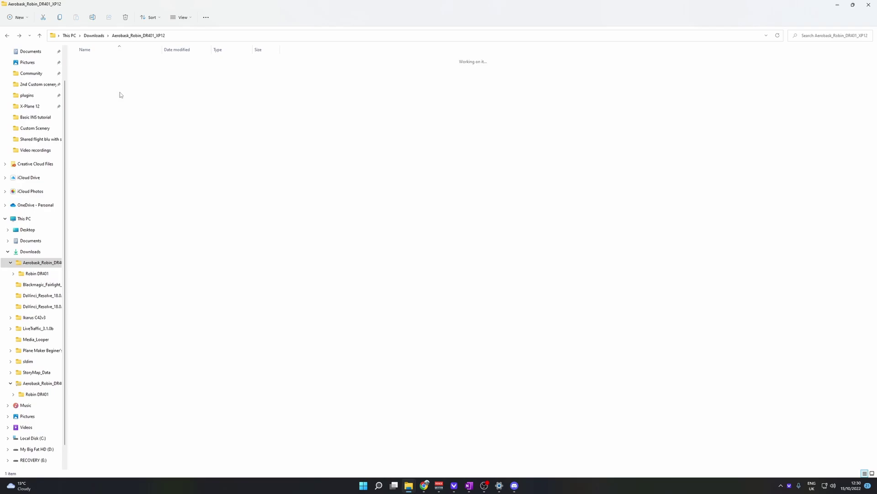
double_click(105, 61)
left_click(7, 36)
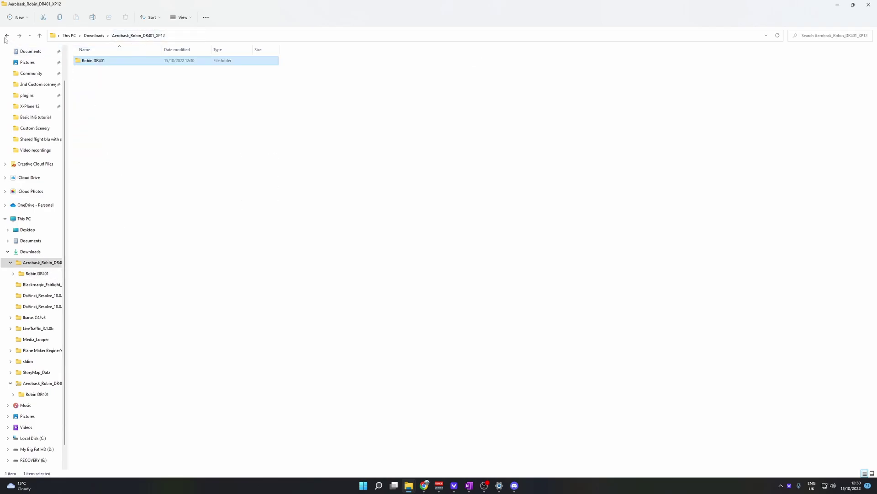
left_click(7, 36)
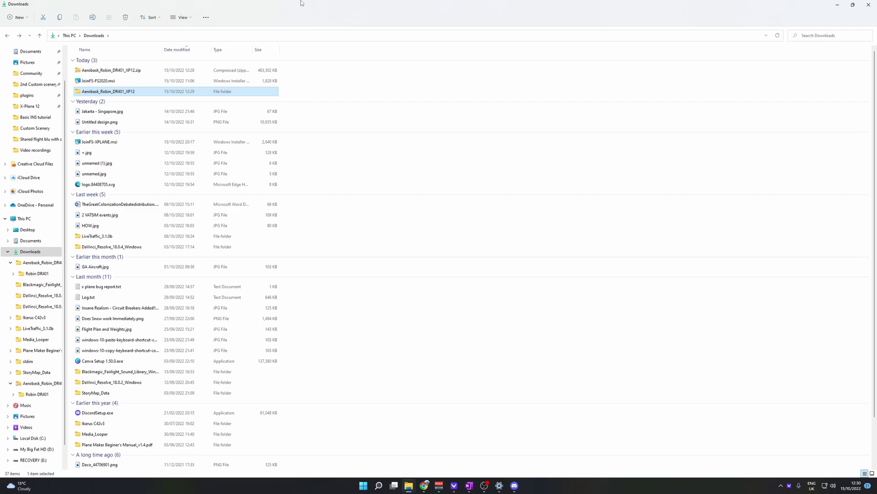
double_click(110, 92)
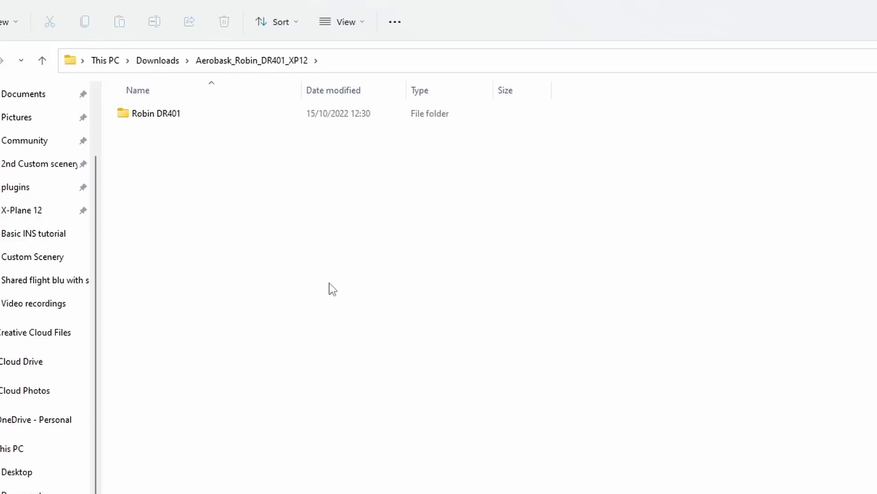
left_click(197, 112)
left_click(196, 109)
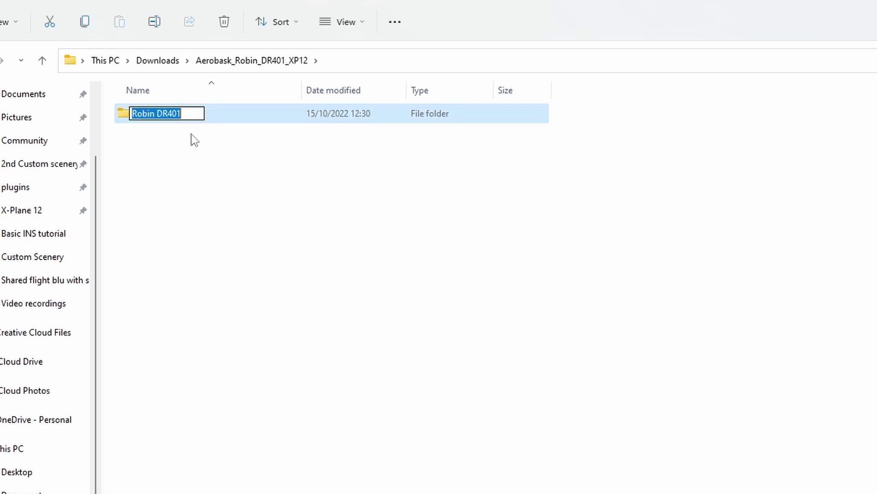
left_click(295, 187)
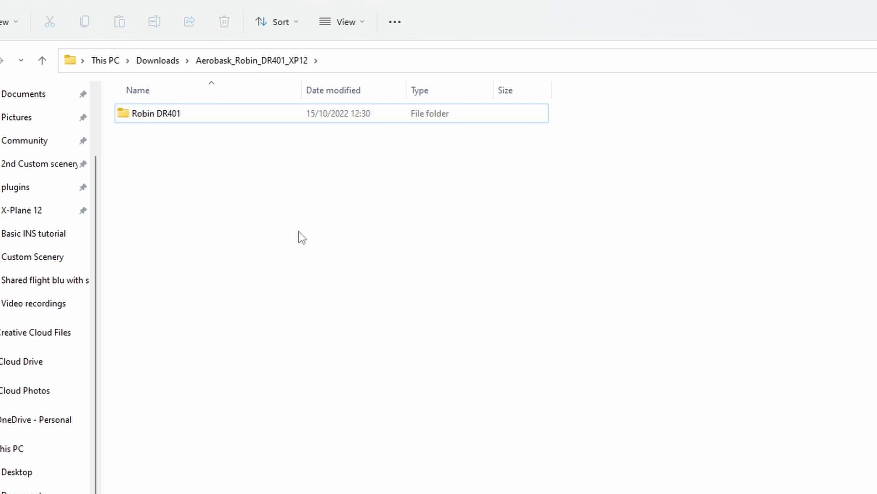
double_click(207, 121)
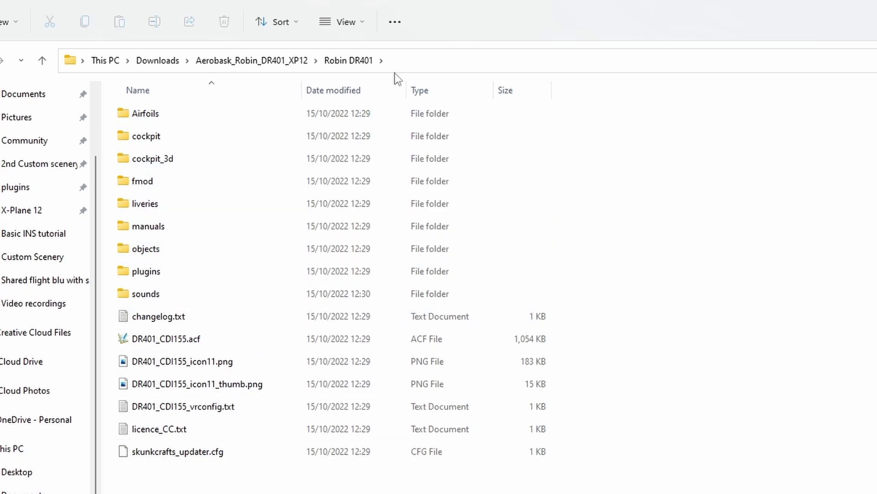
left_click(281, 66)
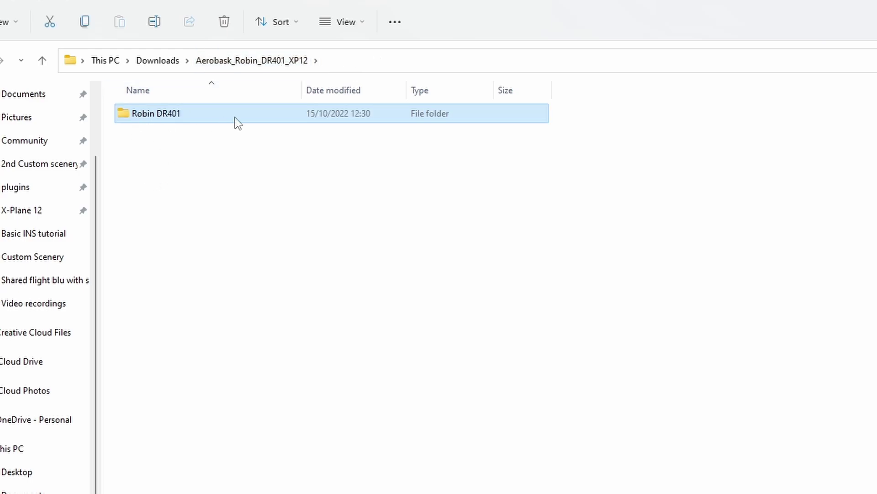
left_click(181, 177)
left_click(183, 120)
- Navigate via This PC to the X-Plane 12 folder on the Desktop
right_click(251, 165)
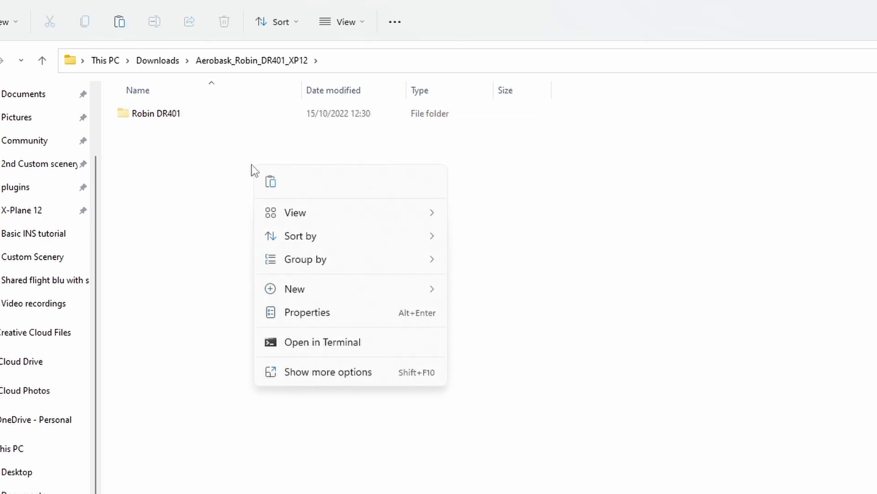
left_click(309, 454)
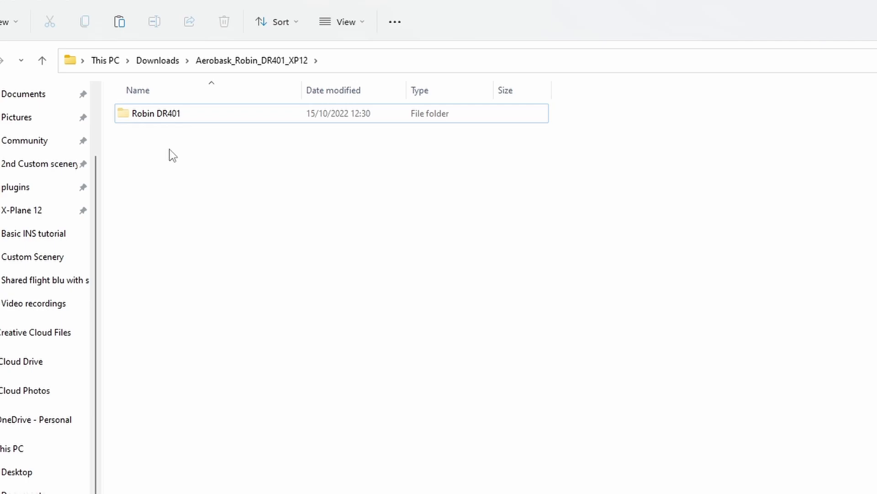
left_click(114, 60)
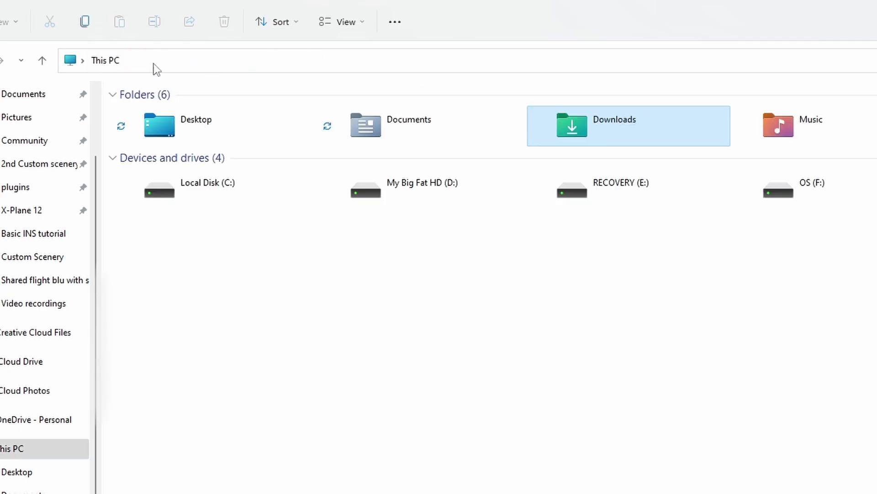
double_click(251, 122)
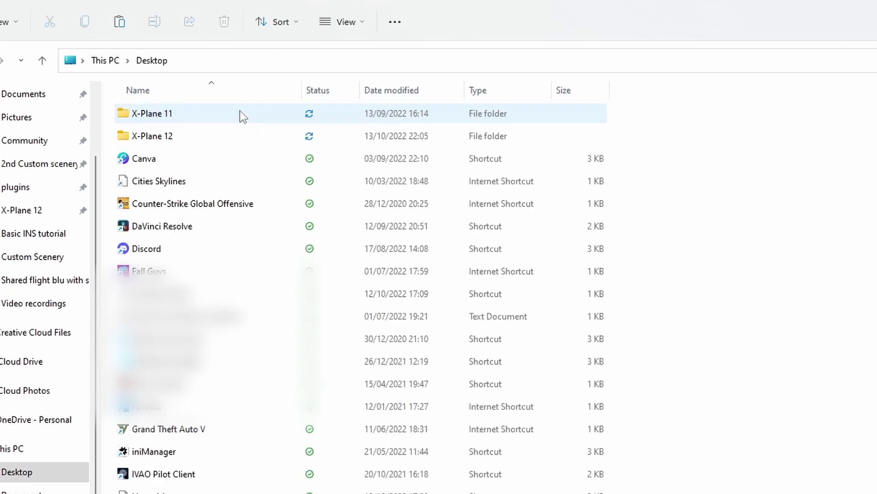
double_click(233, 133)
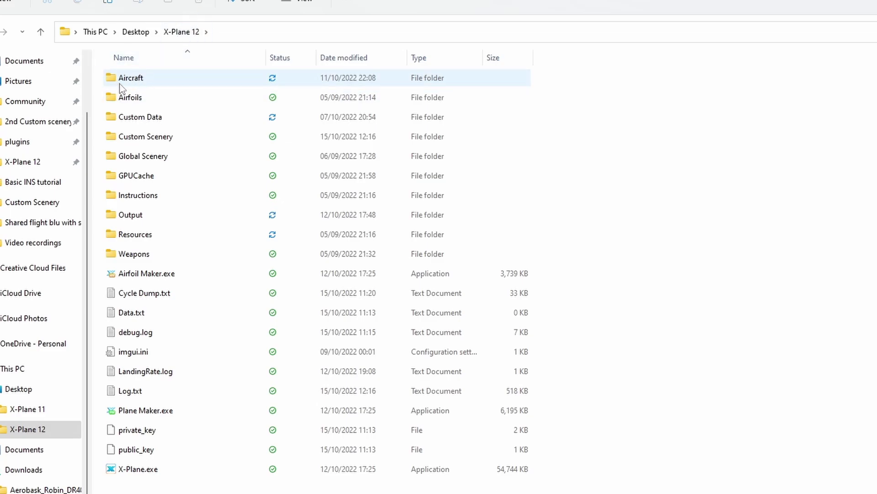
- Open Aircraft, look inside Laminar Research, and return to the Aircraft folder
left_click(153, 83)
double_click(153, 82)
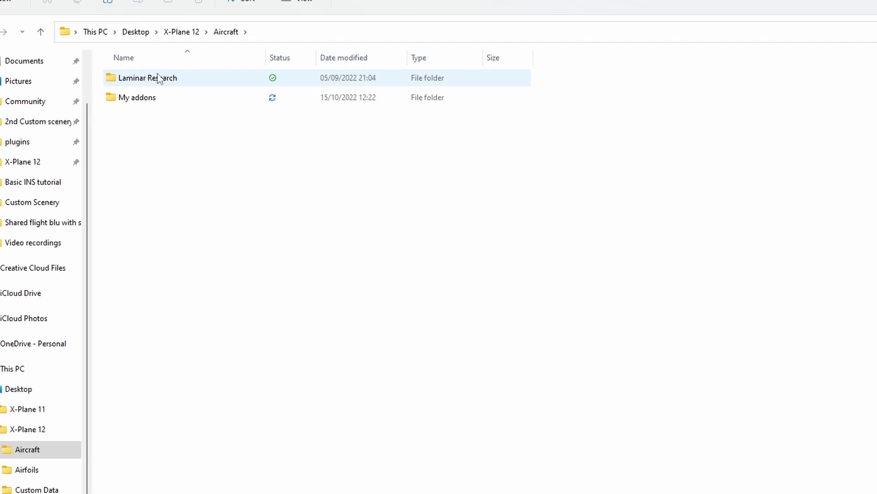
left_click(153, 98)
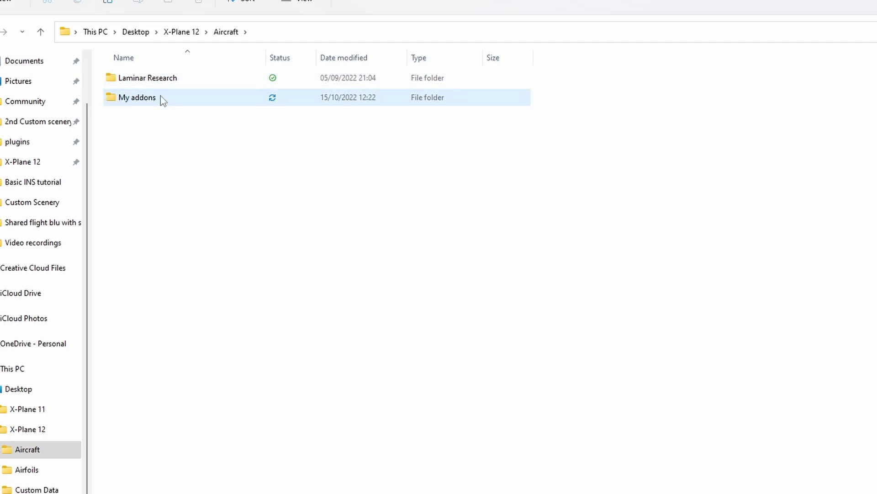
left_click(228, 173)
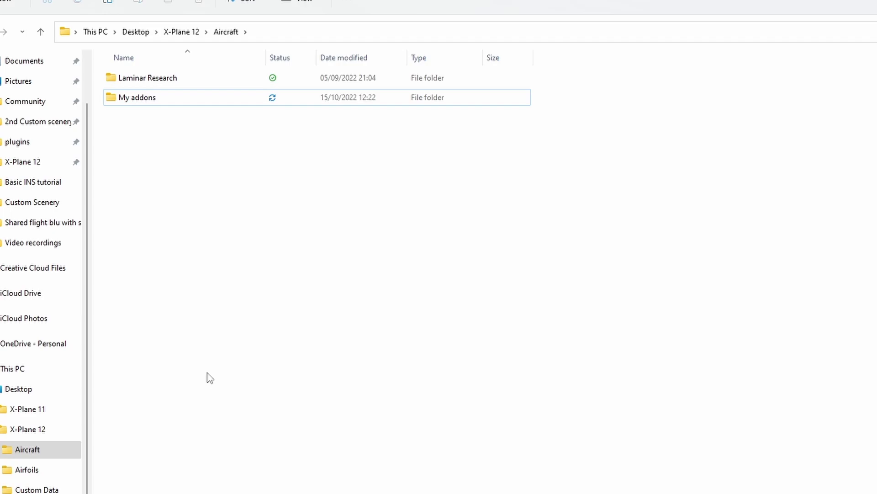
double_click(186, 82)
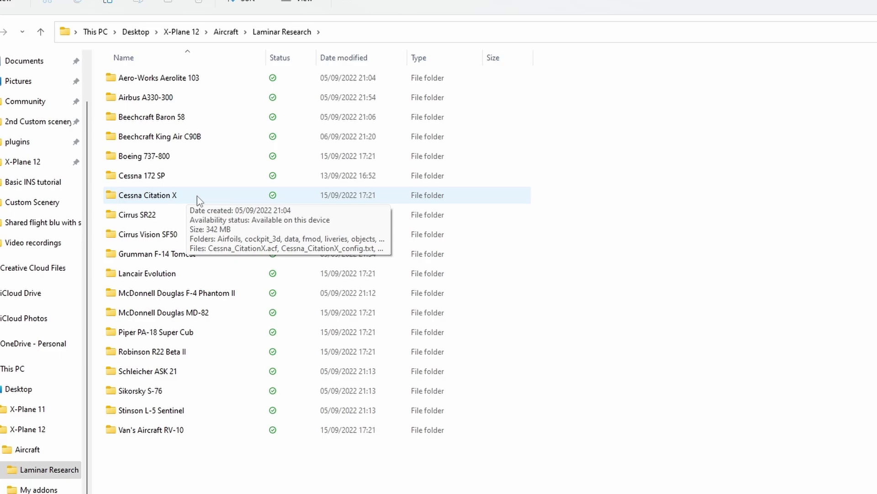
left_click(220, 35)
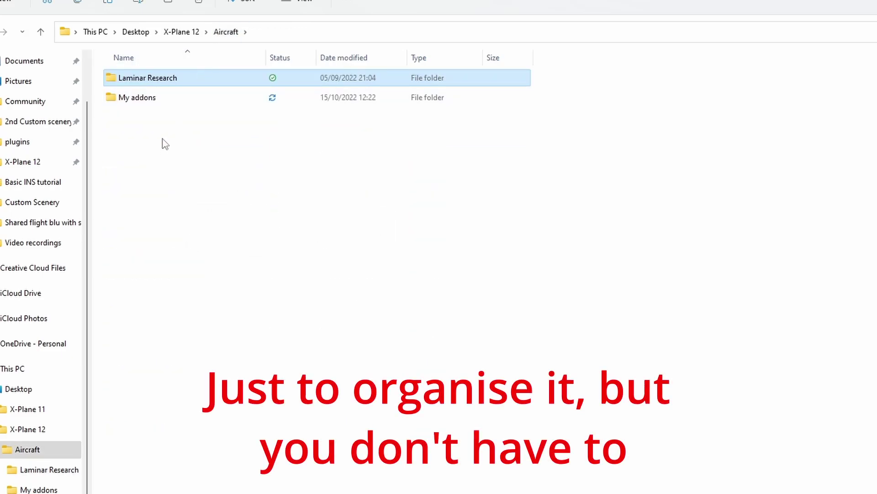
right_click(168, 156)
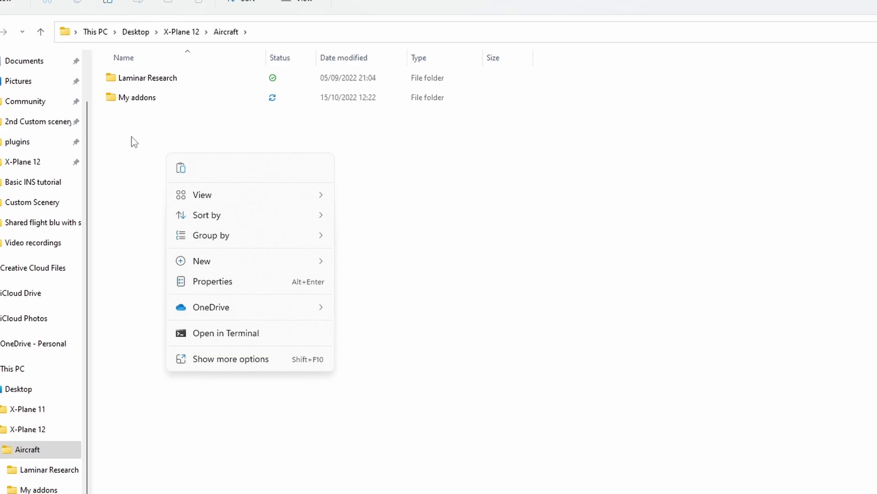
- Open My addons and paste the Robin DR401 folder with Ctrl+V
left_click(135, 110)
double_click(135, 98)
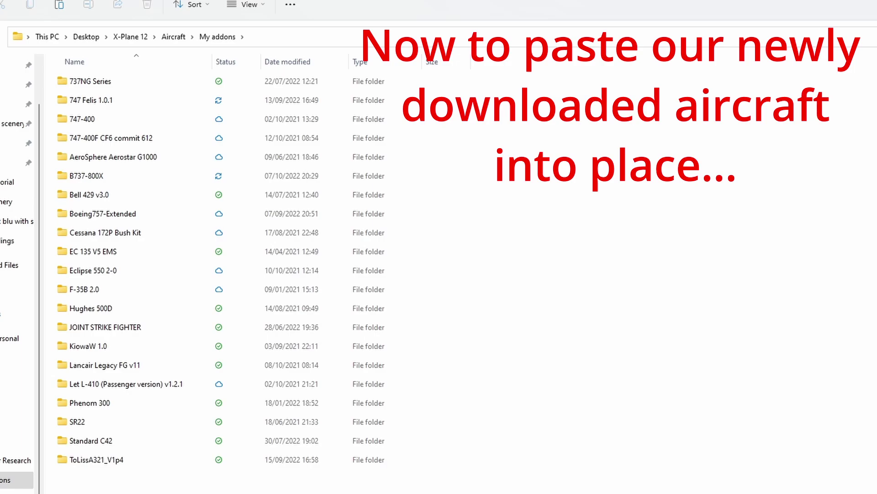
key("ctrl+v")
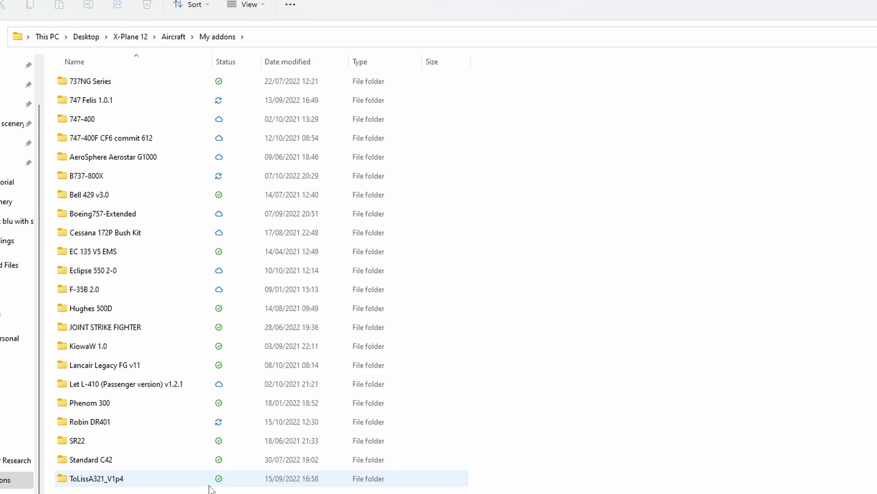
left_click(135, 426)
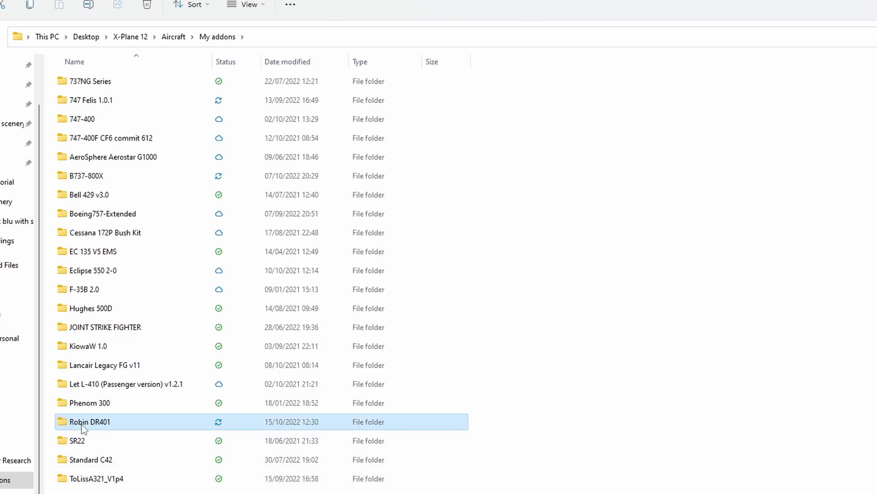
- Launch X-Plane from the main X-Plane 12 folder
left_click(130, 37)
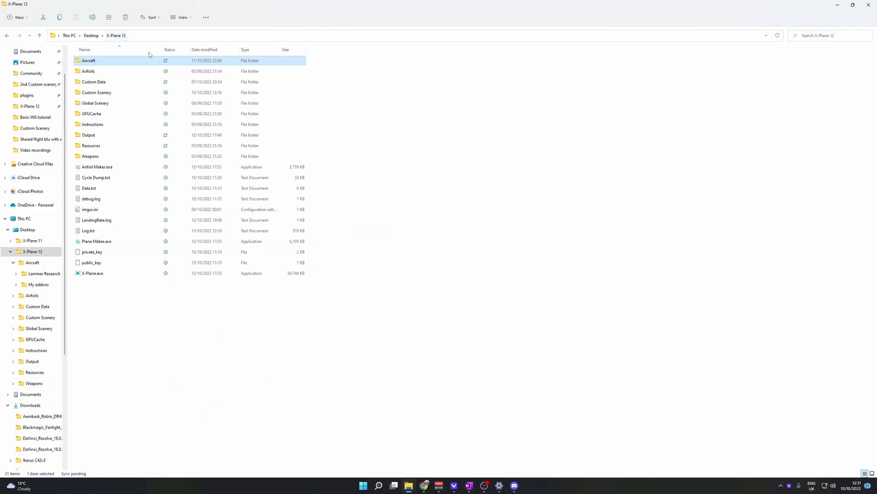
left_click(109, 273)
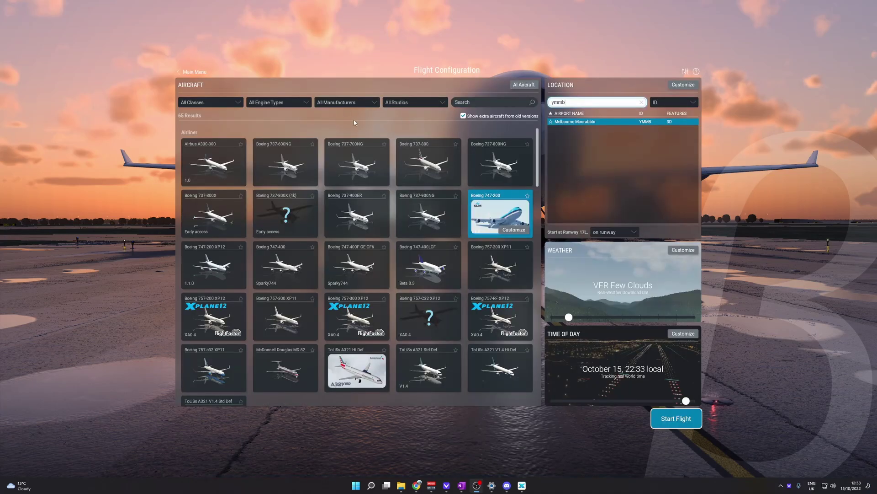
left_click(434, 77)
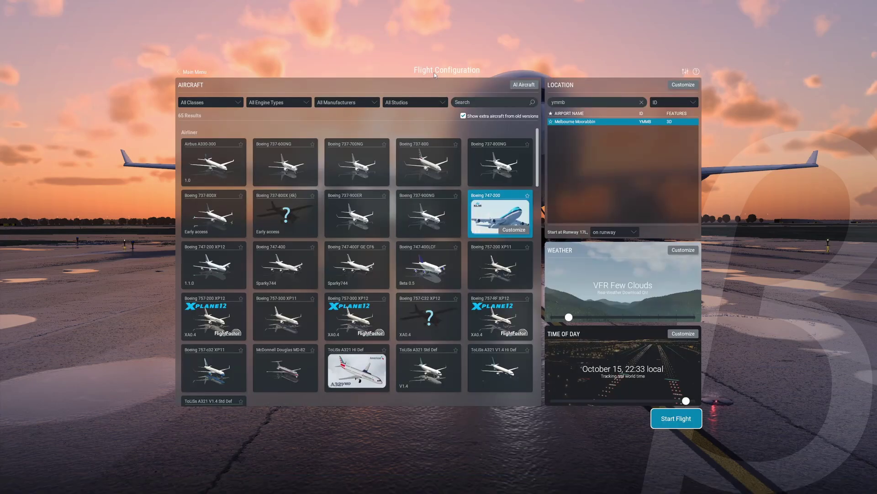
- Start a New Flight and pick the Robin DR401 under General Aviation
left_click(196, 72)
left_click(337, 381)
scroll(388, 219, "down", 10)
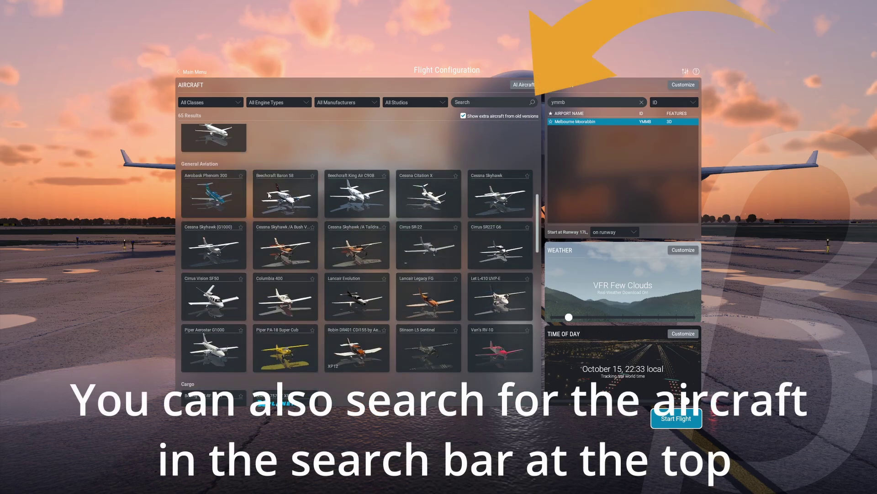
scroll(270, 192, "down", 4)
scroll(348, 239, "up", 3)
left_click(336, 298)
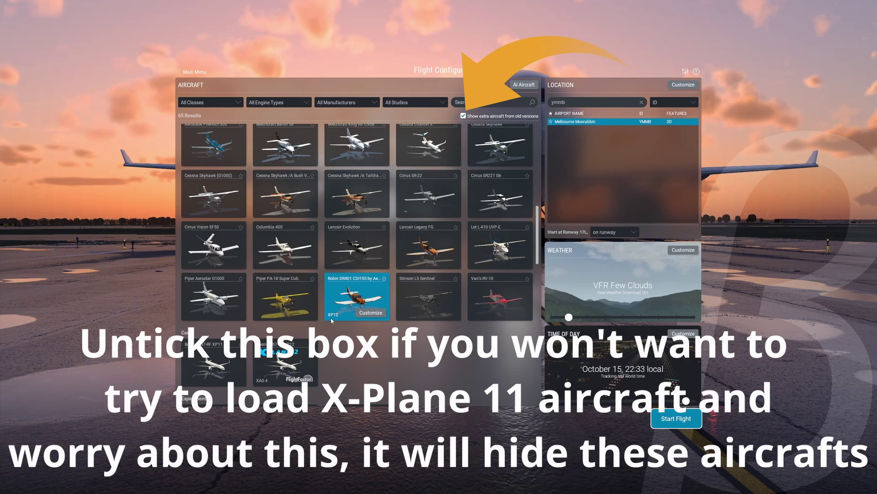
- Browse the aircraft grid, selecting the Boeing 747-200, 747-200 XP12 and ToLiSs A321
left_click(473, 205)
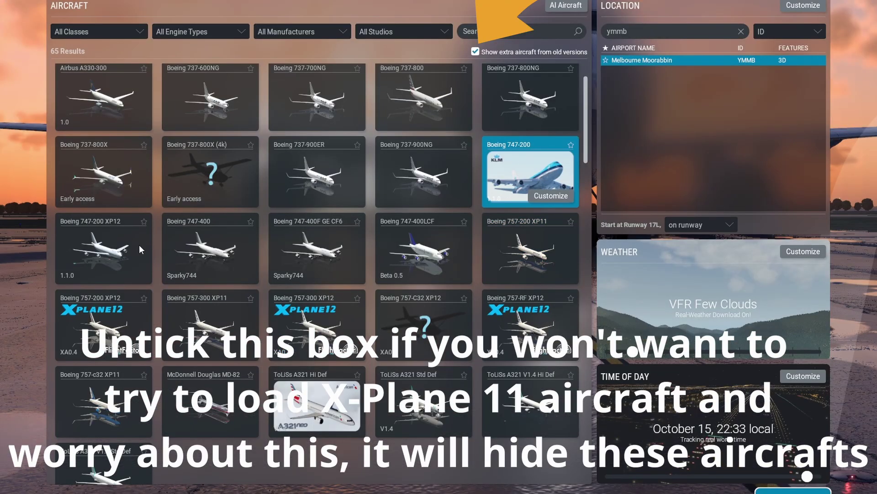
left_click(135, 247)
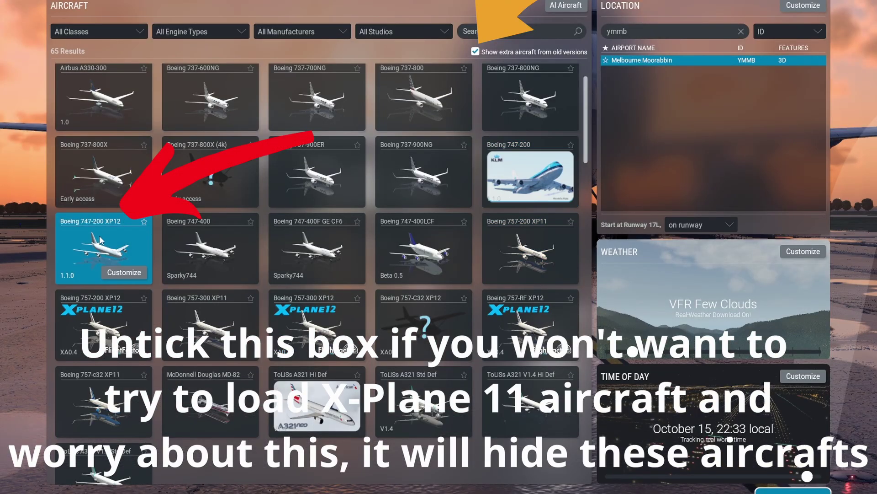
scroll(119, 256, "up", 1)
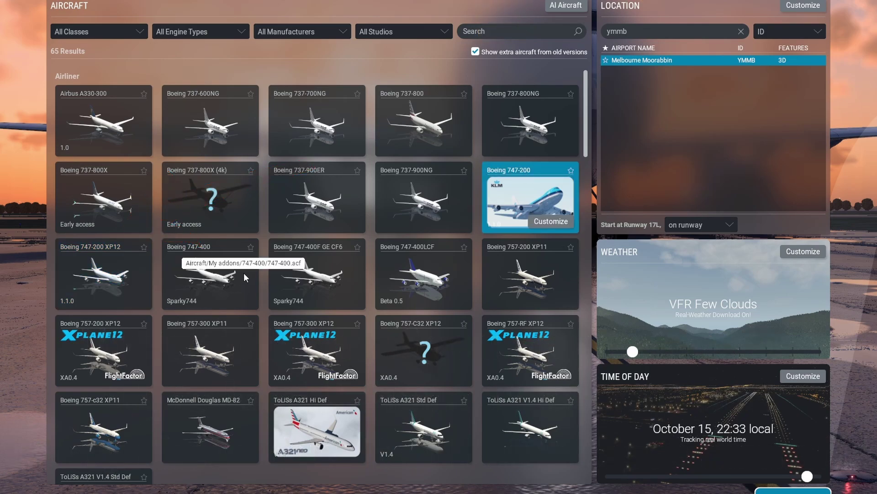
scroll(329, 285, "down", 7)
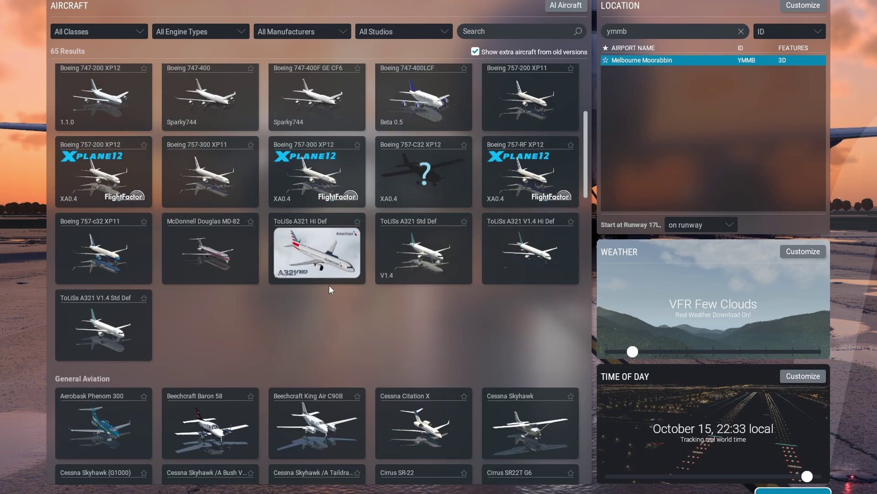
left_click(437, 279)
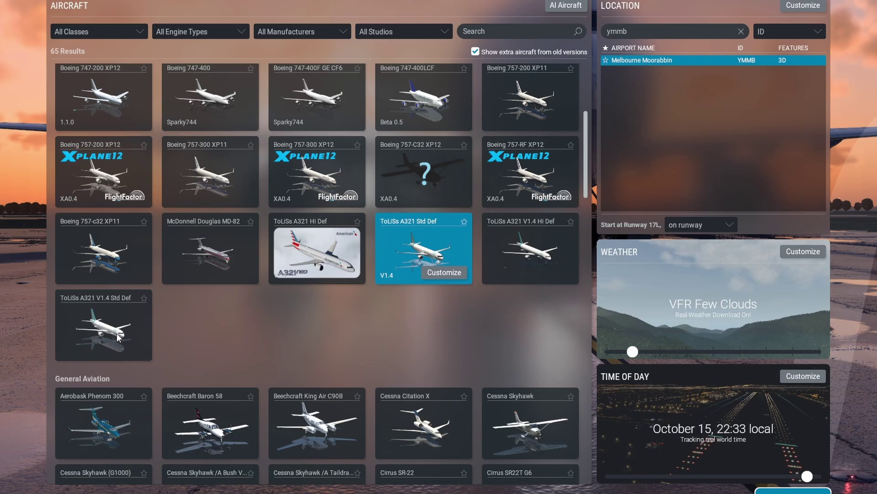
- Scroll further down the grid and select the Boeing 757-RF XP12 cargo aircraft
scroll(262, 277, "down", 10)
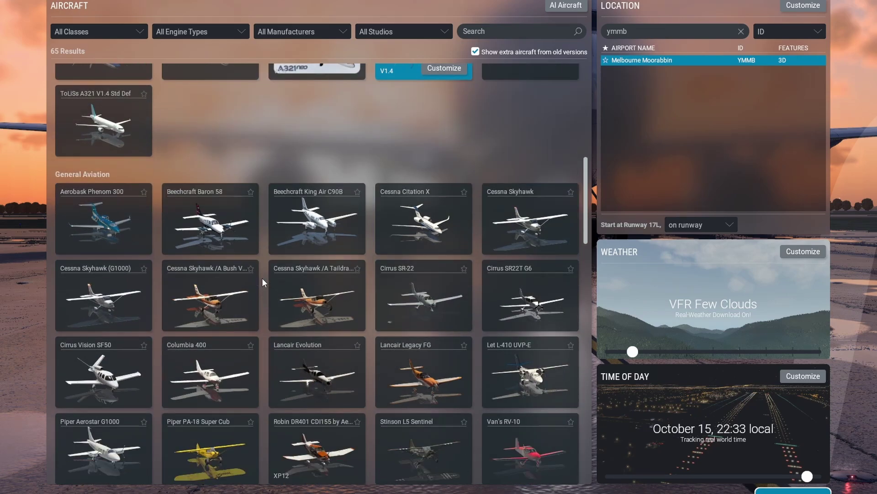
scroll(382, 280, "down", 7)
scroll(303, 256, "down", 5)
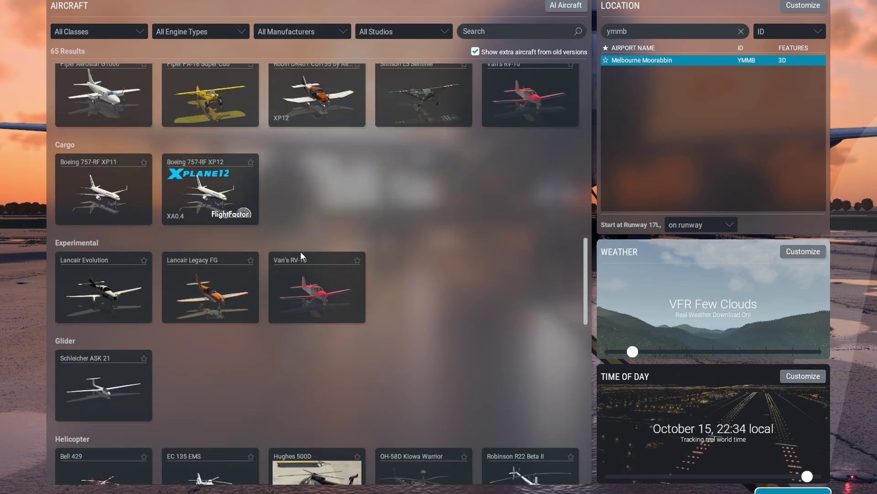
left_click(217, 214)
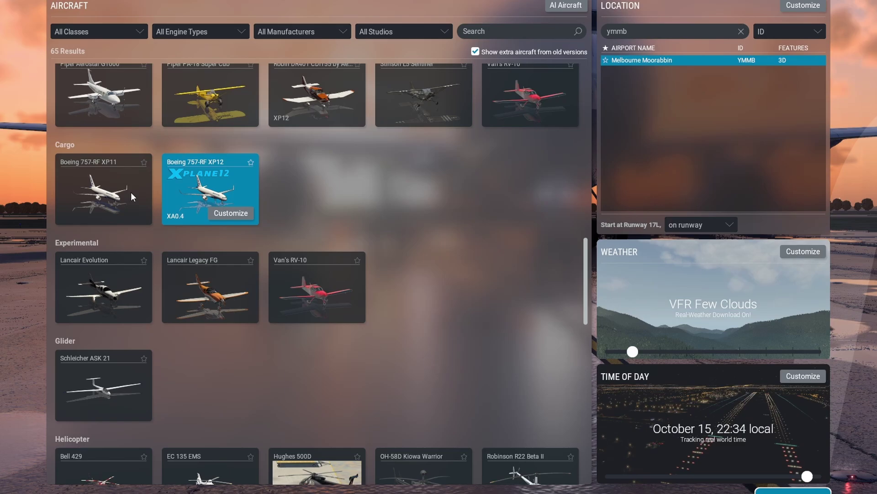
scroll(379, 268, "down", 5)
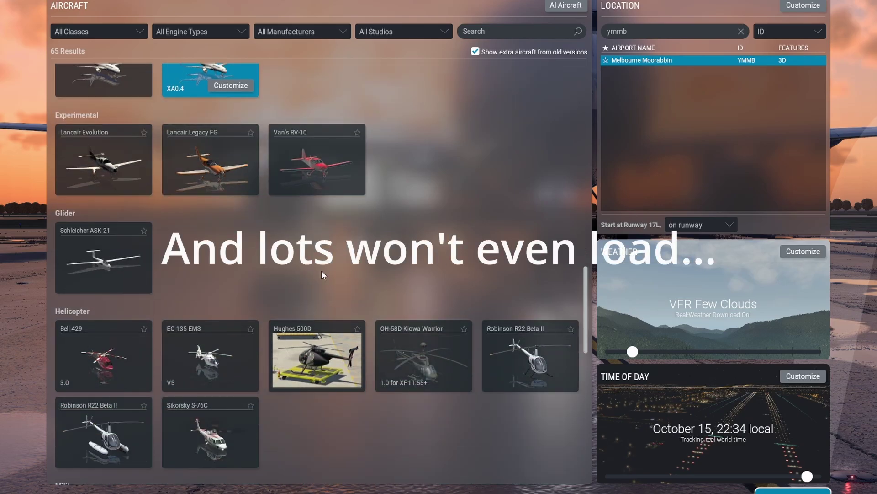
scroll(296, 264, "up", 5)
scroll(401, 210, "down", 20)
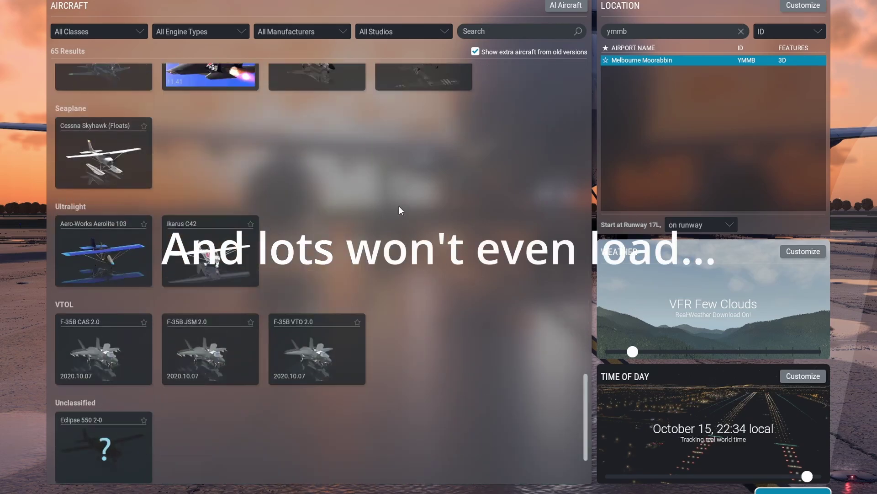
scroll(427, 276, "up", 15)
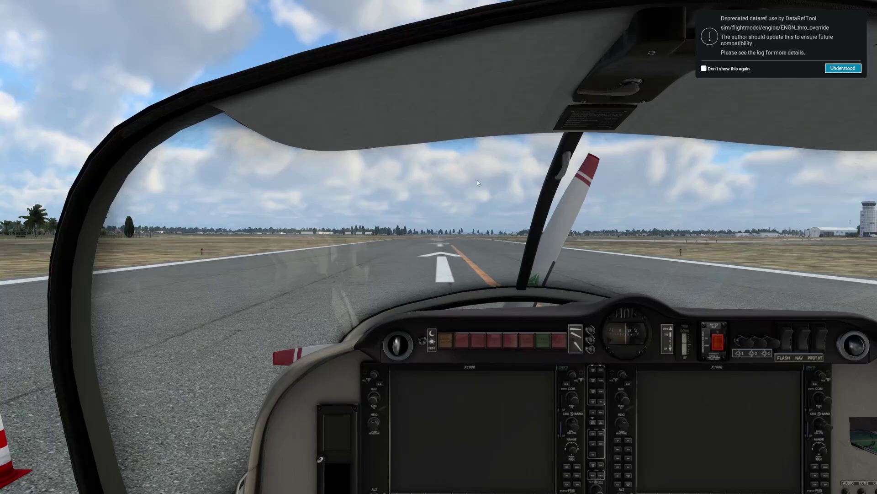
- Dismiss the dataref notice, look around the cockpit, and switch to an outside view (Shift+4)
left_click(837, 71)
left_click_drag(838, 71, 509, 144)
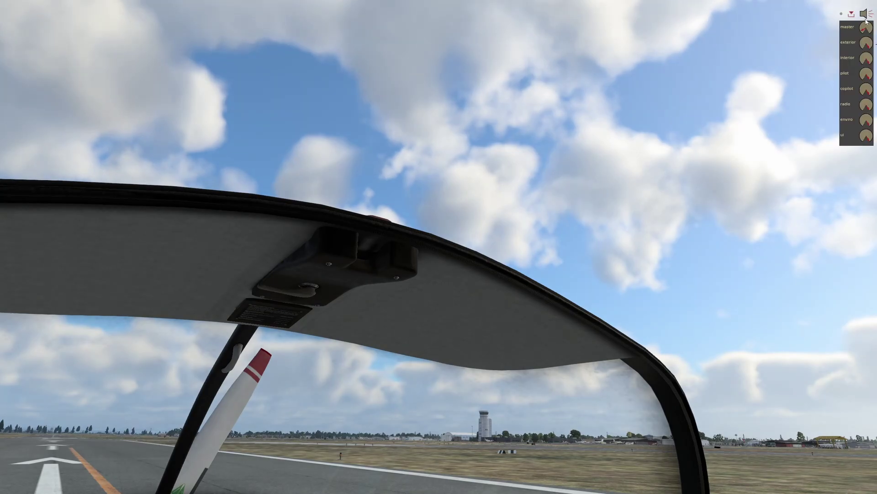
key("shift+4")
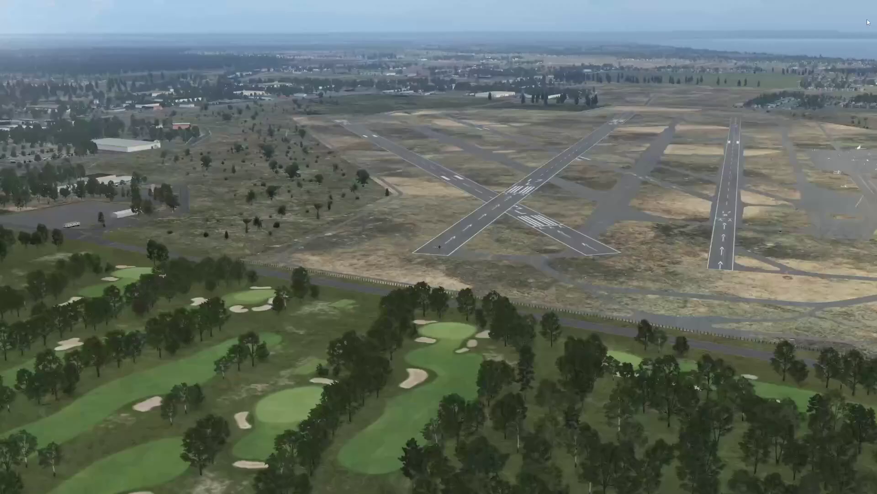
- Switch to an external view of the Robin DR401 parked on the Moorabbin runway between cones
mouse_move(865, 14)
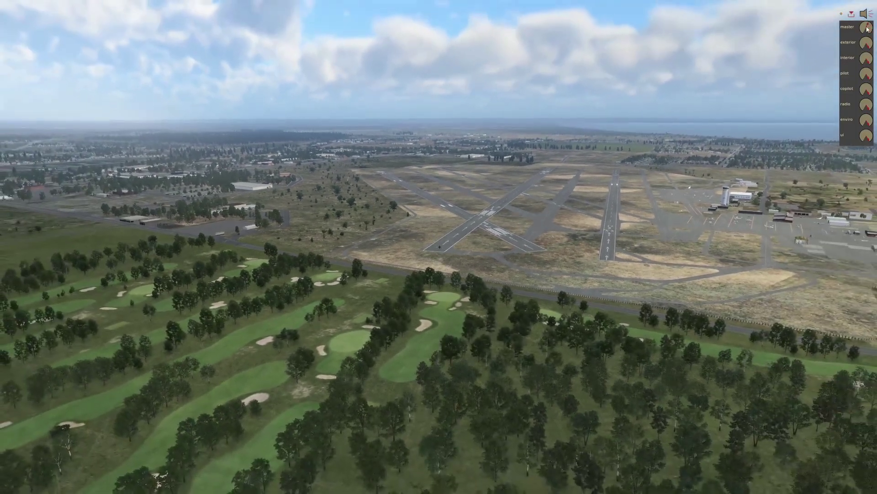